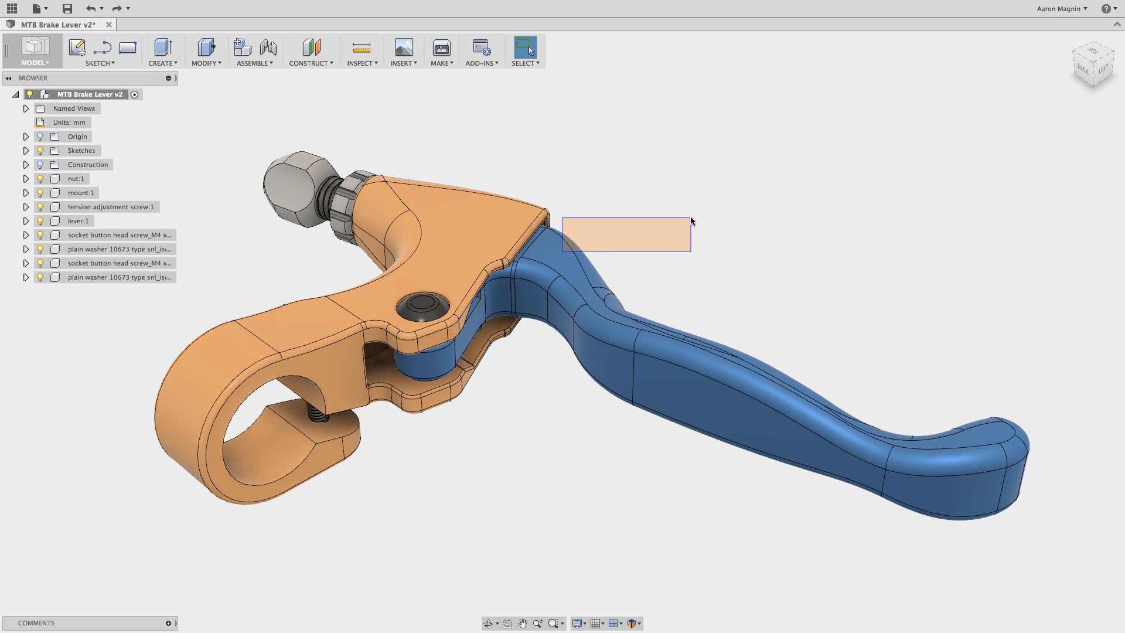
Enable Component Drag in the SELECT options so assembly parts can be dragged in the canvas.
left_click(561, 250)
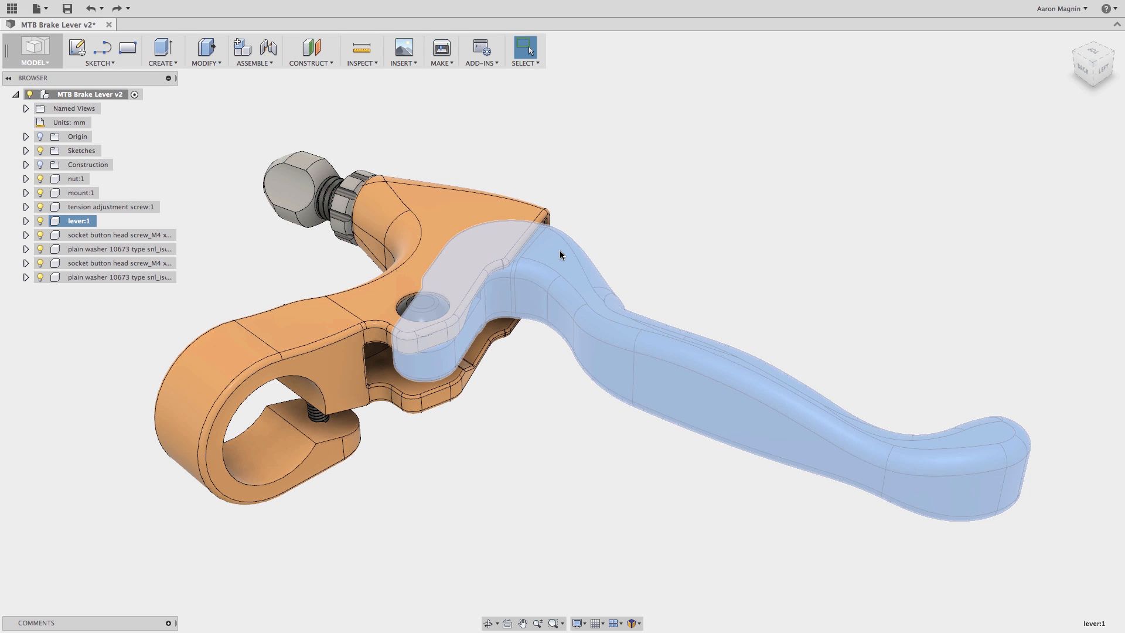
left_click(630, 226)
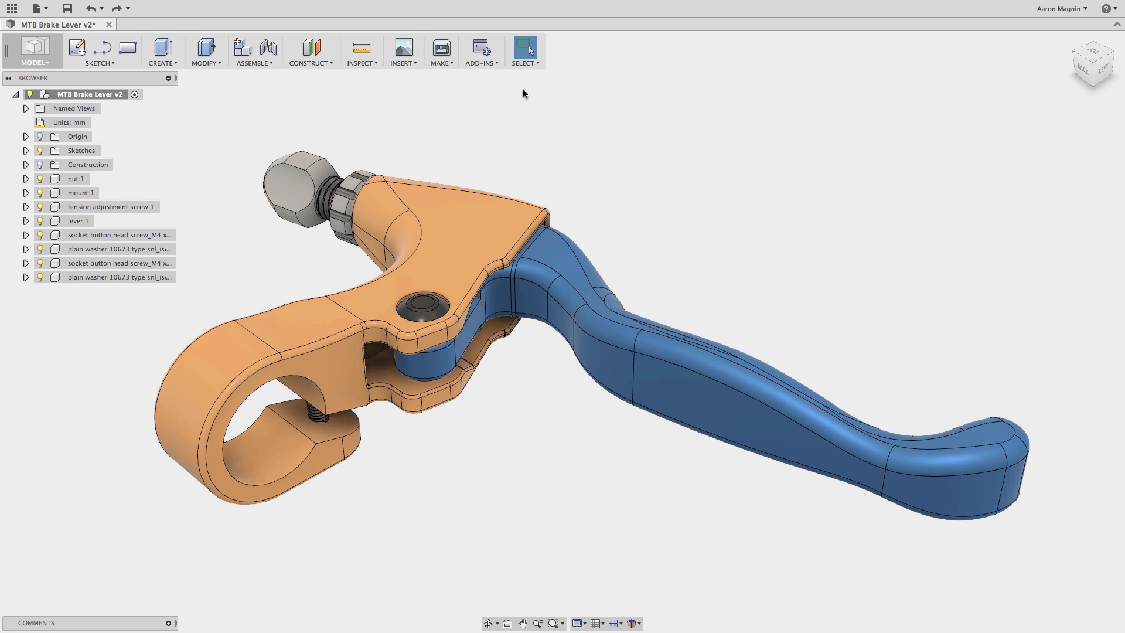
left_click(531, 64)
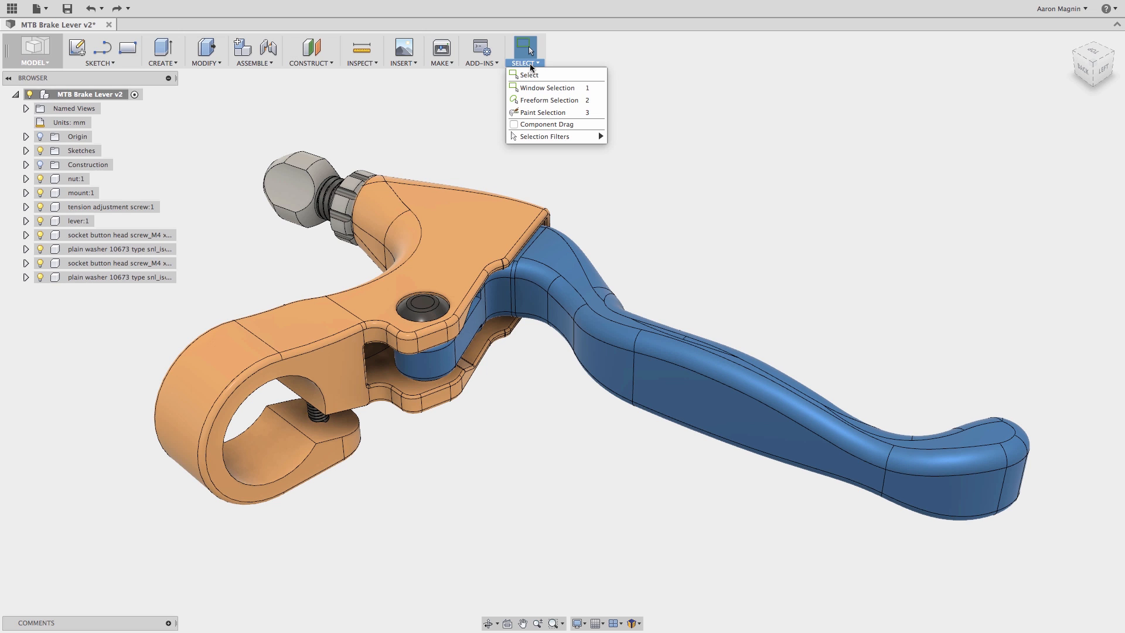
left_click(536, 124)
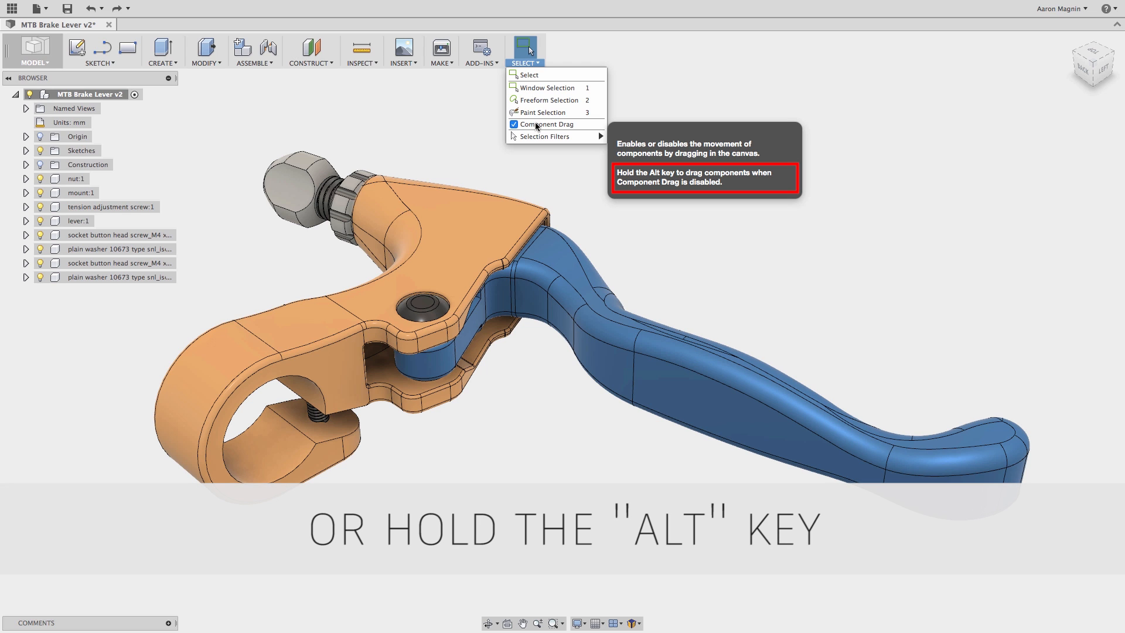
left_click(550, 161)
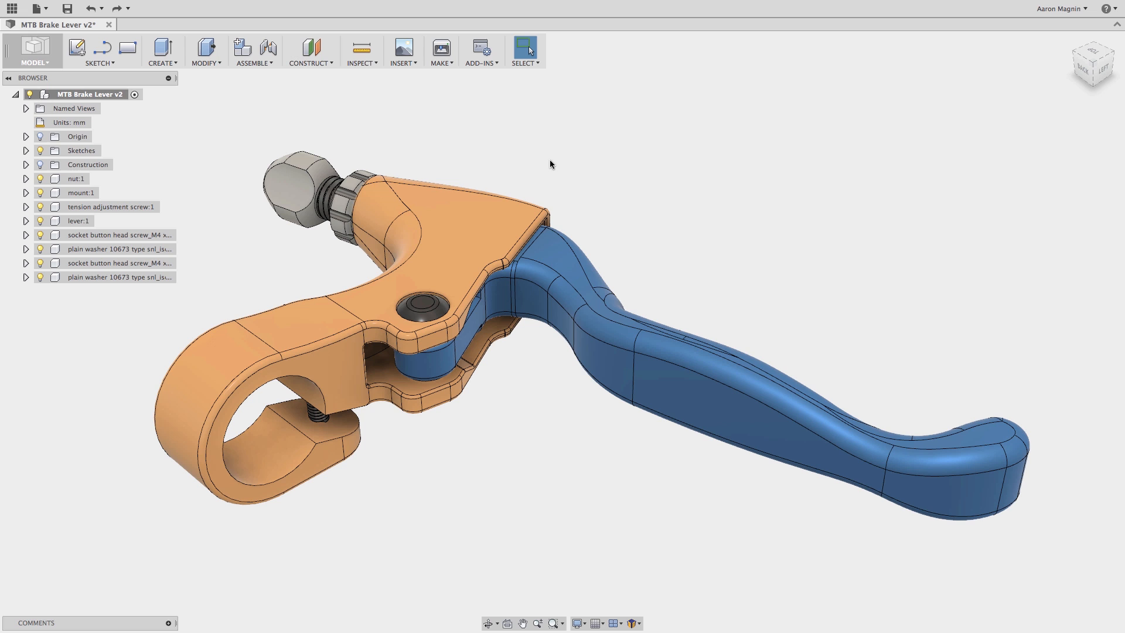
left_click_drag(552, 236, 626, 231)
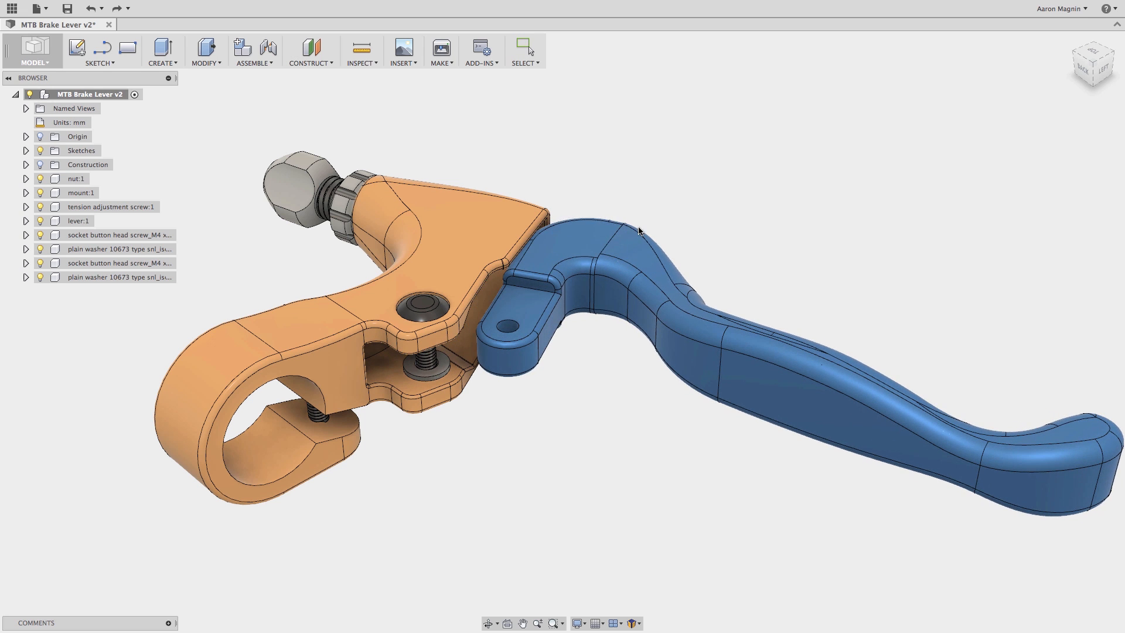
left_click_drag(512, 223, 480, 133)
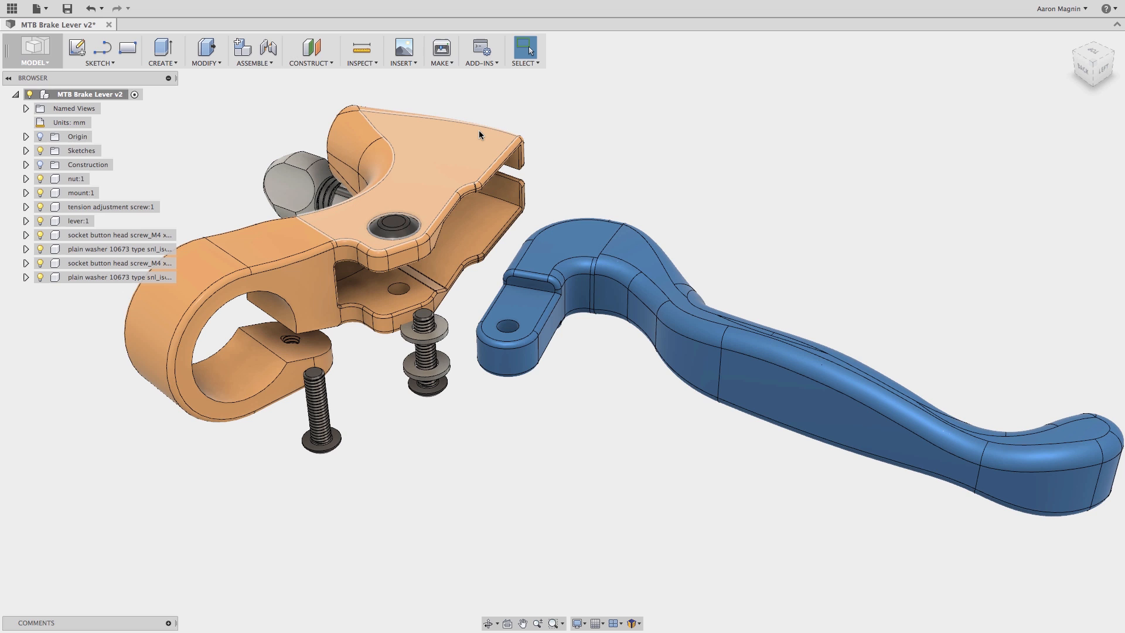
key("ctrl+z")
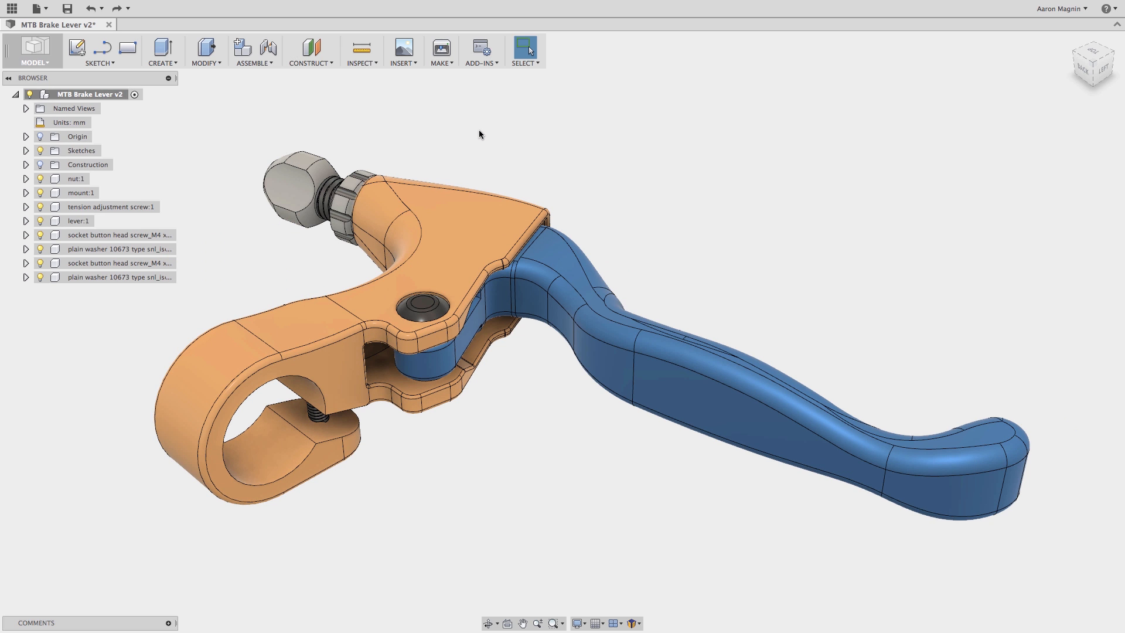
Capture Design History from the root component's context menu to keep a timeline.
right_click(121, 95)
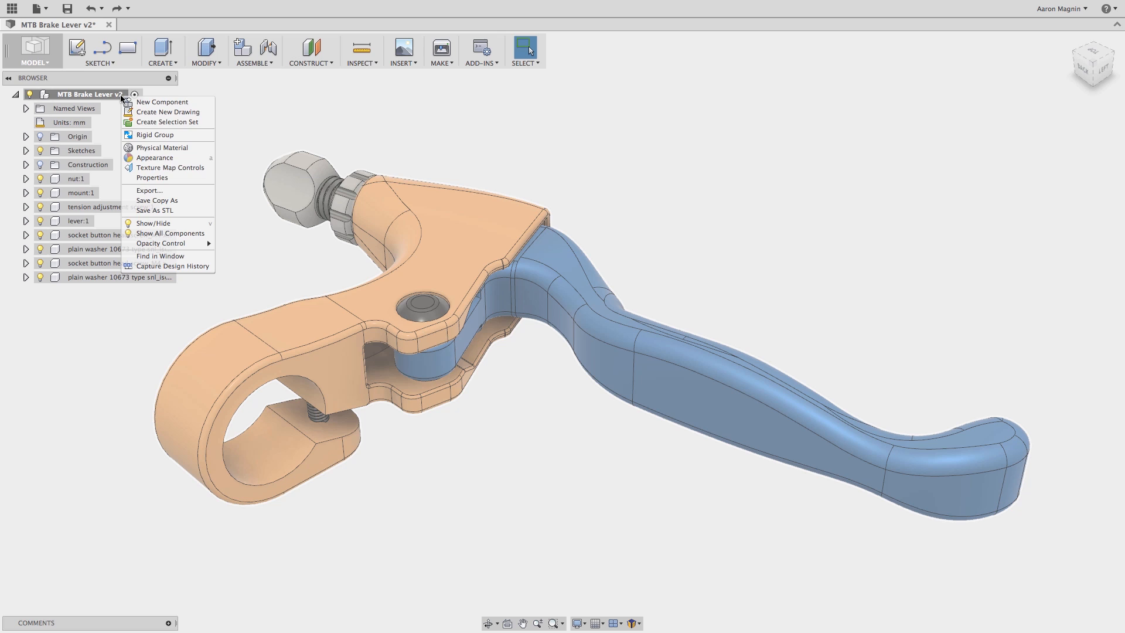
left_click(151, 267)
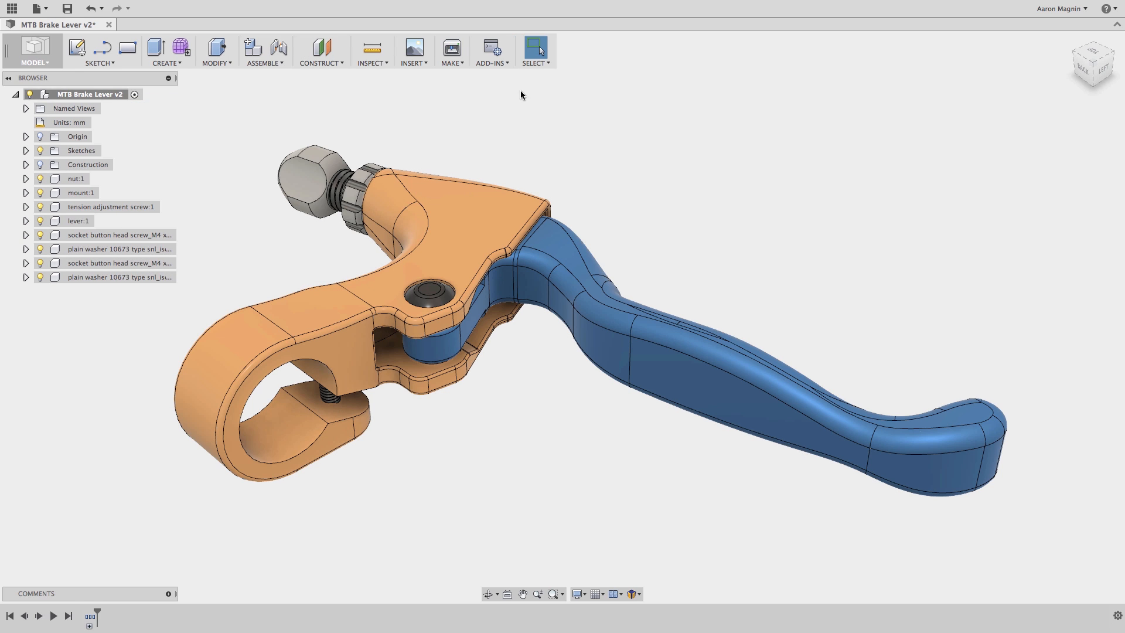
left_click(535, 64)
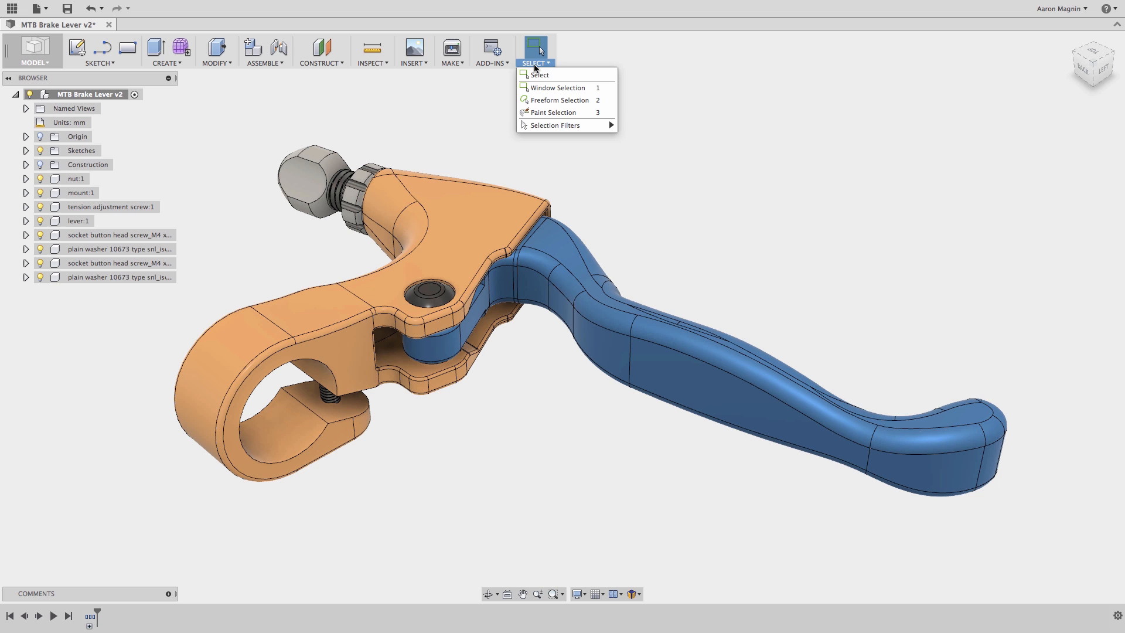
left_click(534, 64)
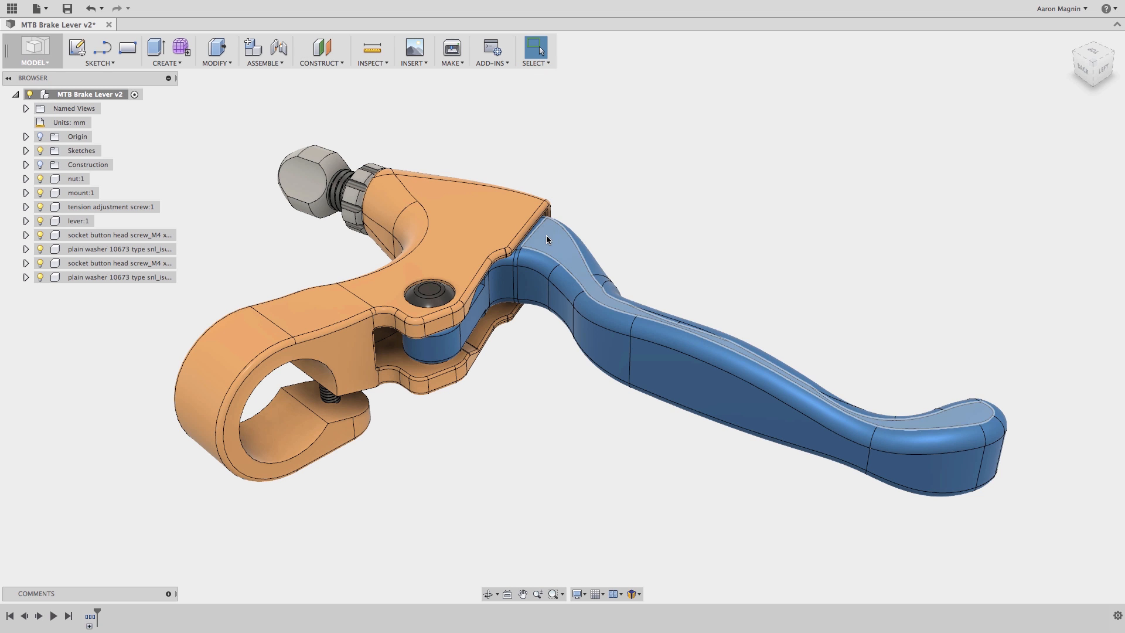
left_click_drag(546, 235, 633, 255)
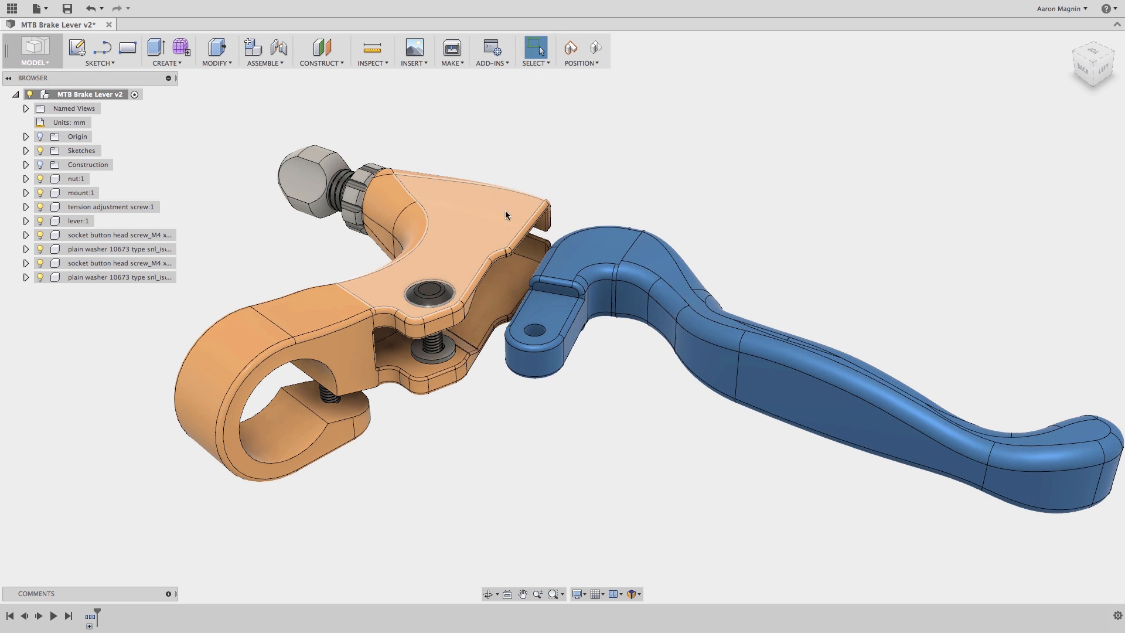
left_click_drag(506, 209, 403, 194)
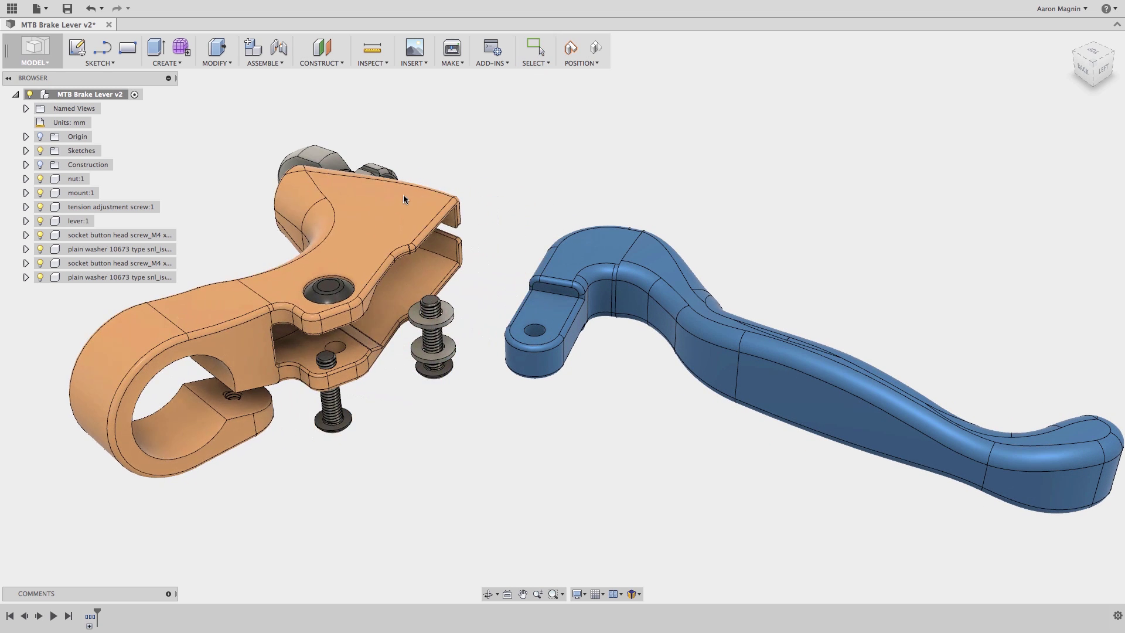
left_click(595, 49)
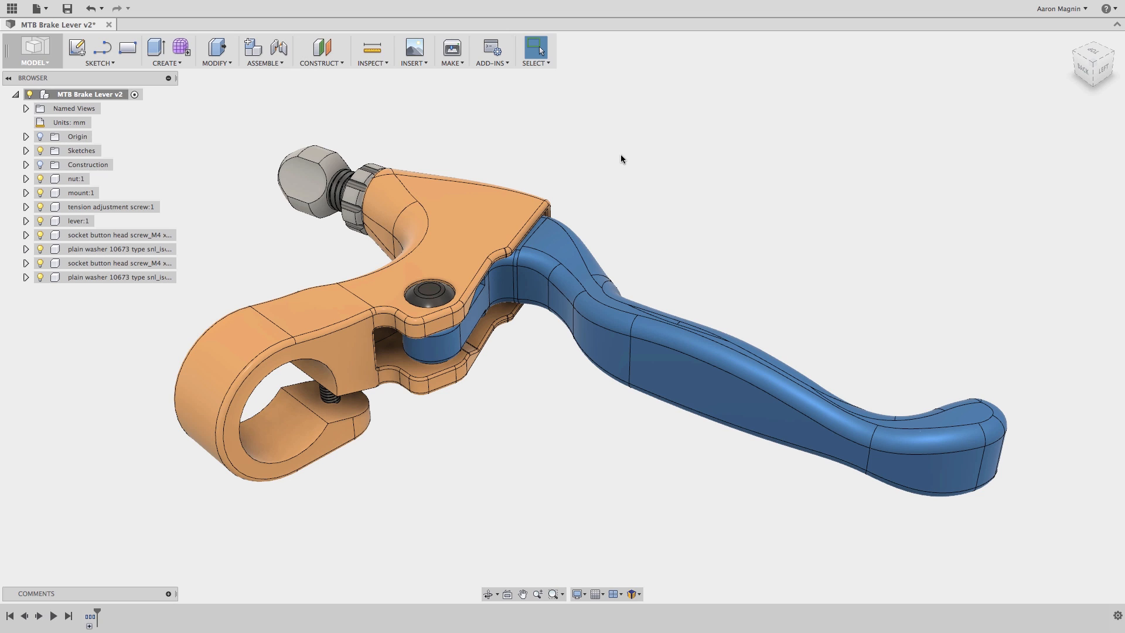
Create a rigid as-built joint between the mount and the tension adjustment screw.
key("shift+j")
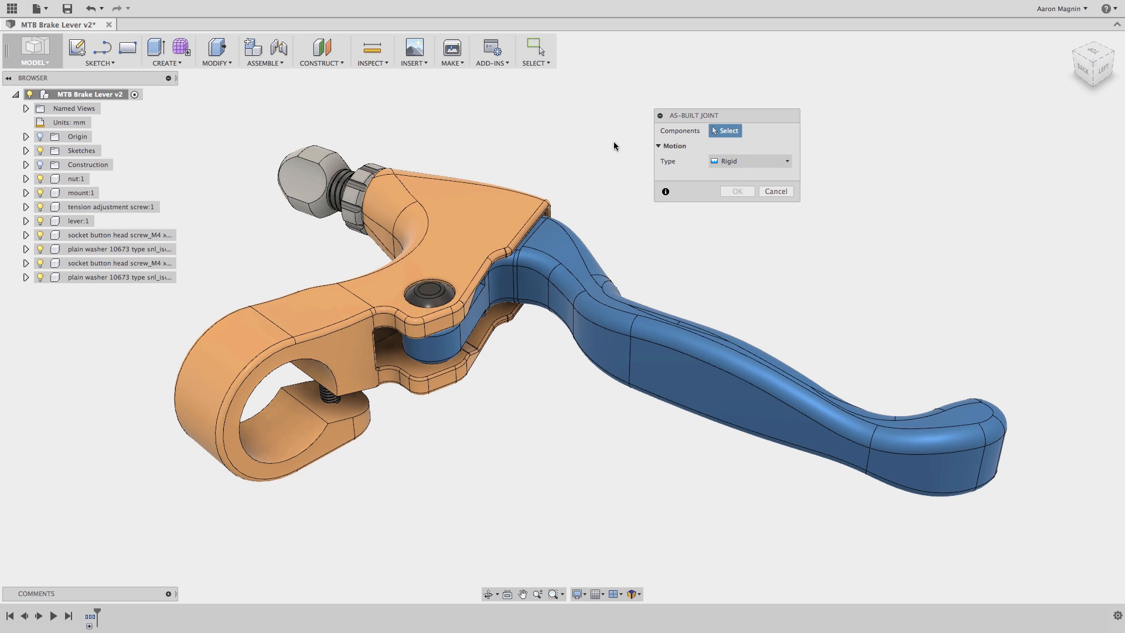
left_click(390, 177)
left_click(361, 185)
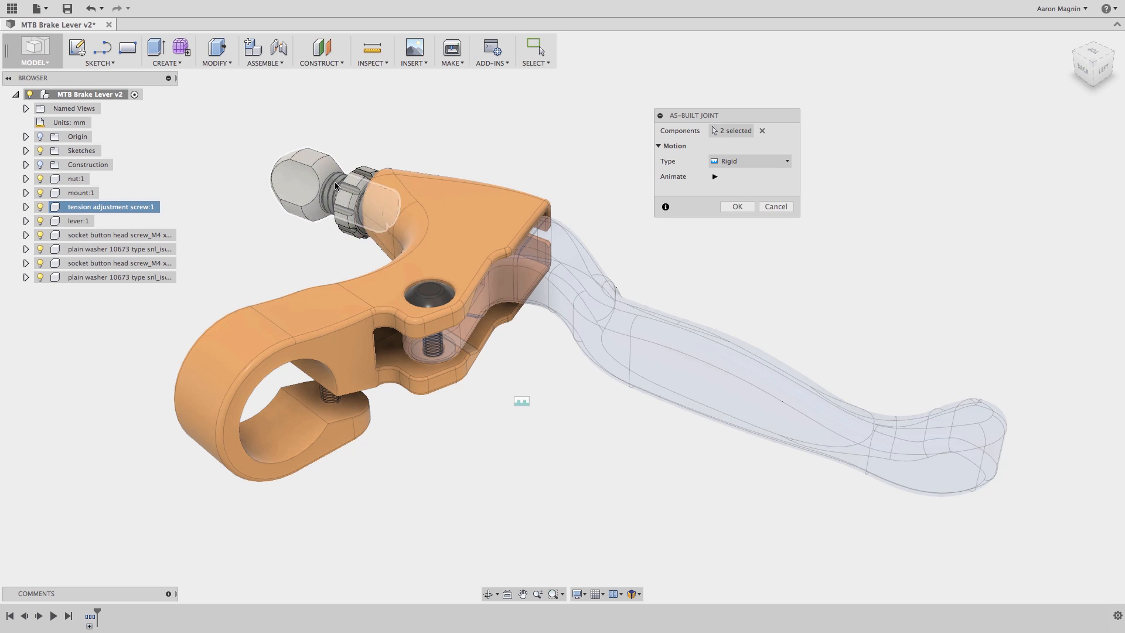
key("Return")
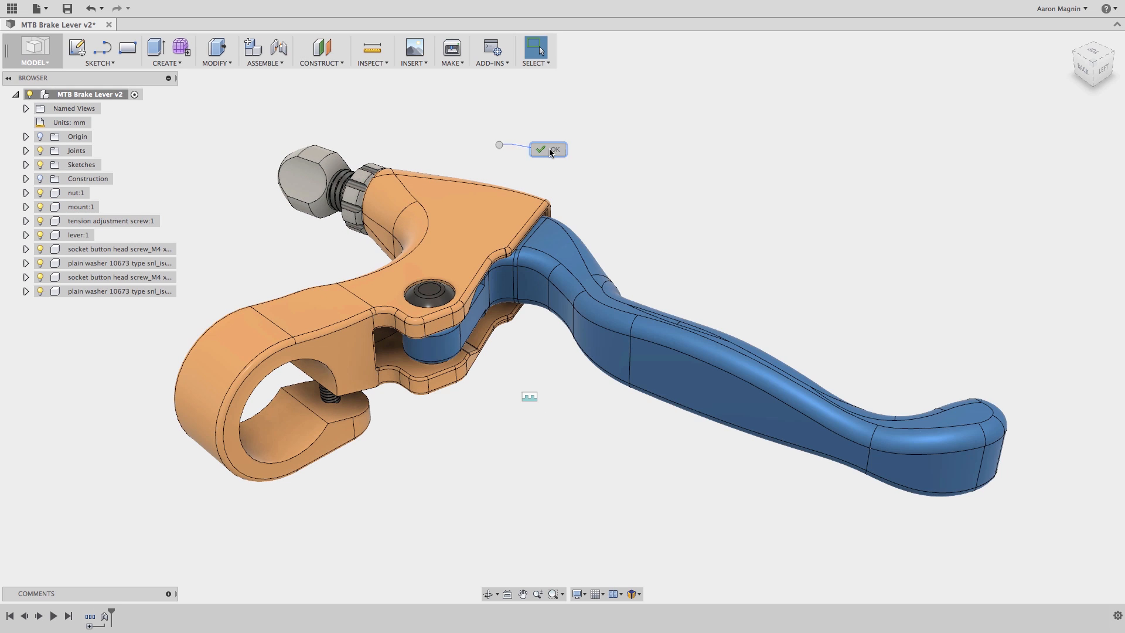
type("s")
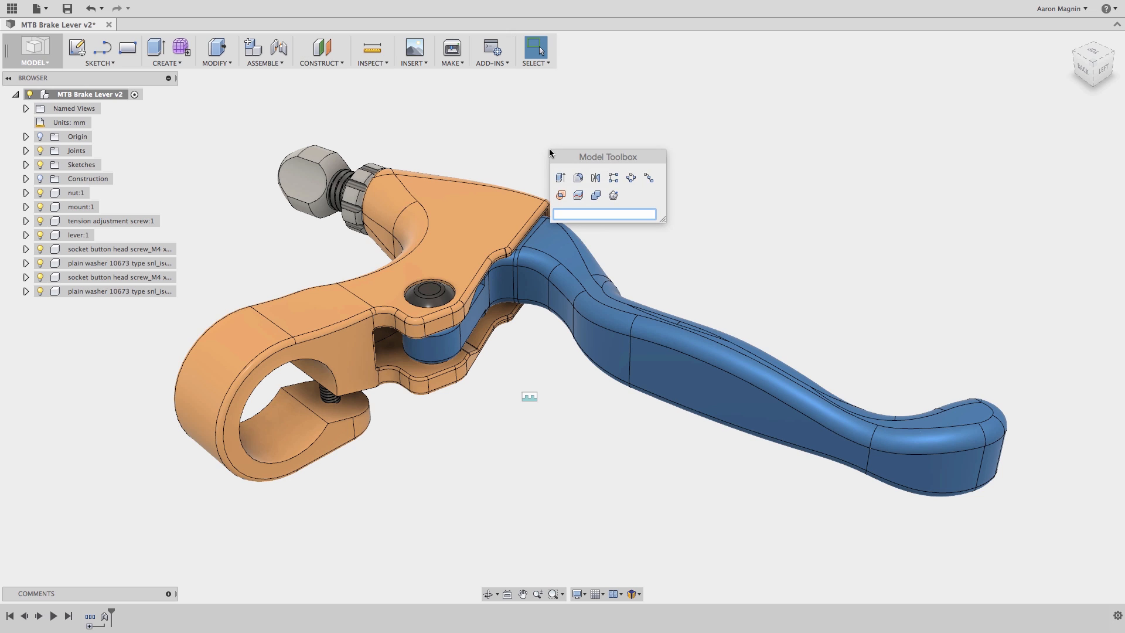
type("mirr")
Start a Mirror and switch its Pattern Type to the fourth option.
key("Return")
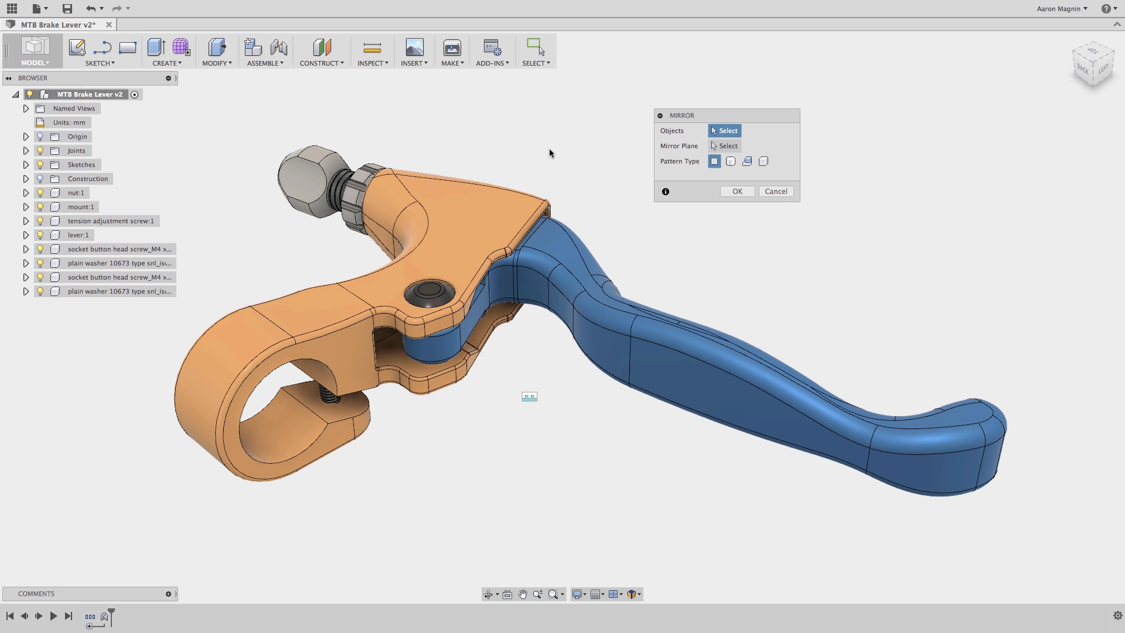
left_click(763, 161)
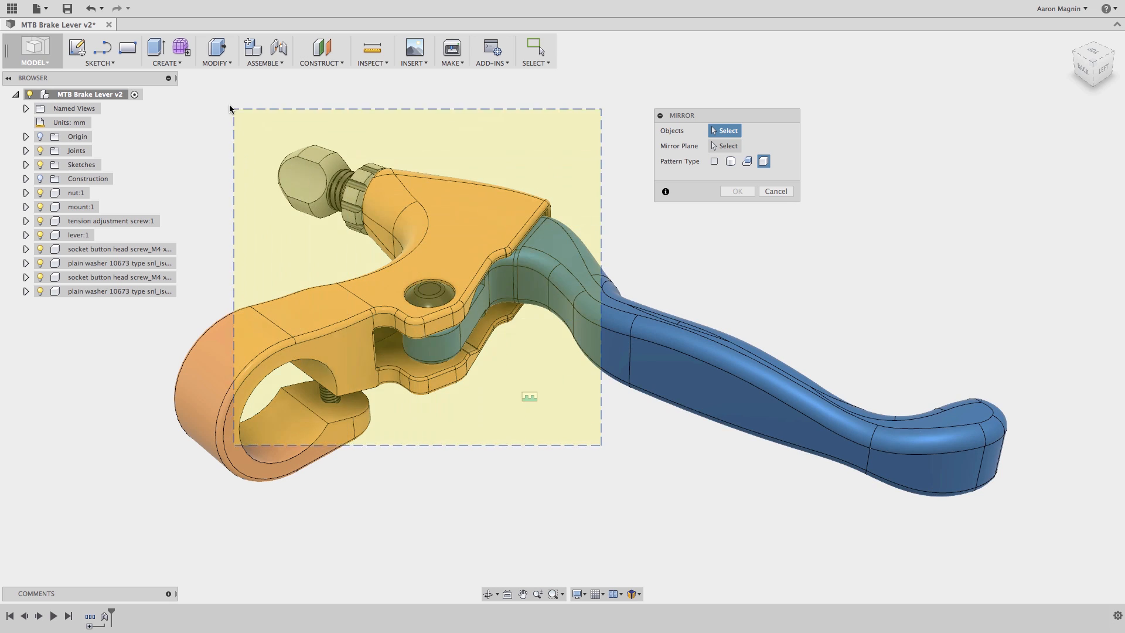